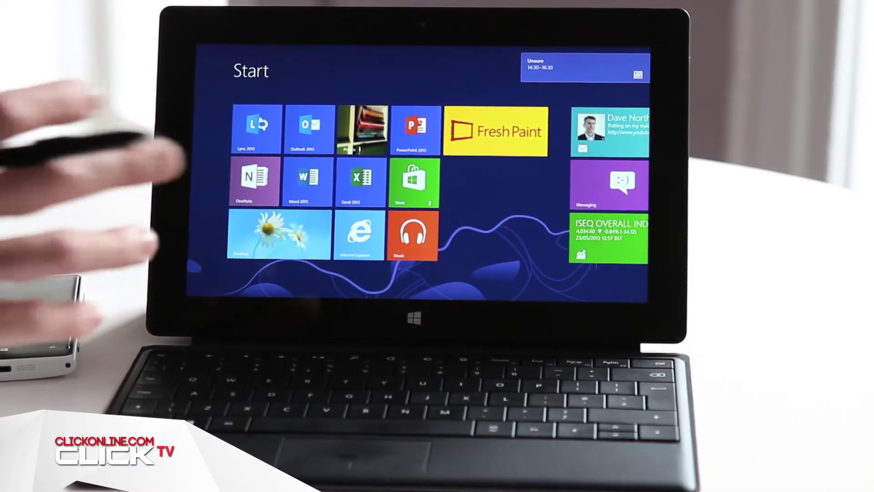
drag(530, 248, 297, 194)
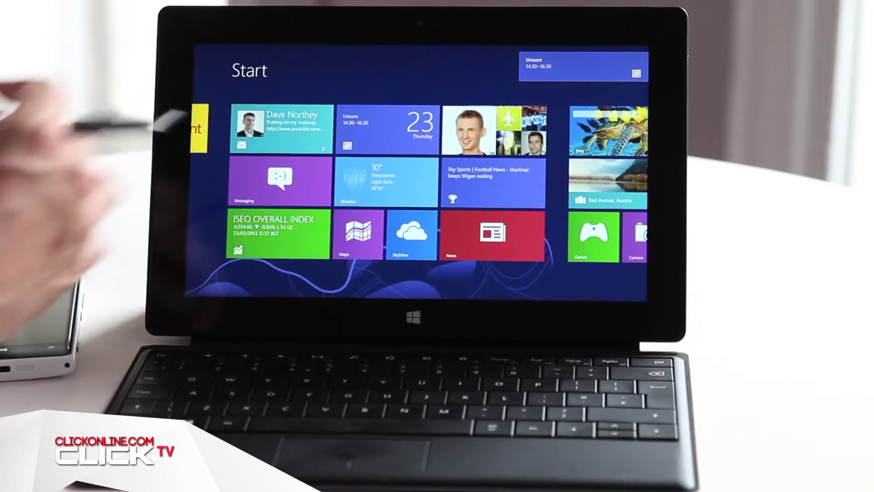
Pan the Start screen past the people, weather, finance and maps tiles to Fresh Paint
mouse_move(393, 209)
mouse_down()
mouse_move(437, 225)
mouse_move(488, 225)
mouse_up()
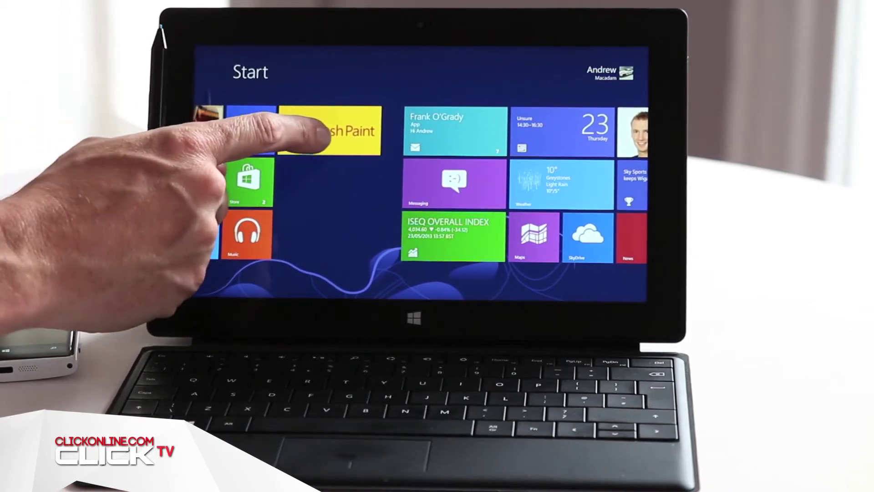
Launch Fresh Paint and paint a light stroke and a thick yellow curve
click(321, 133)
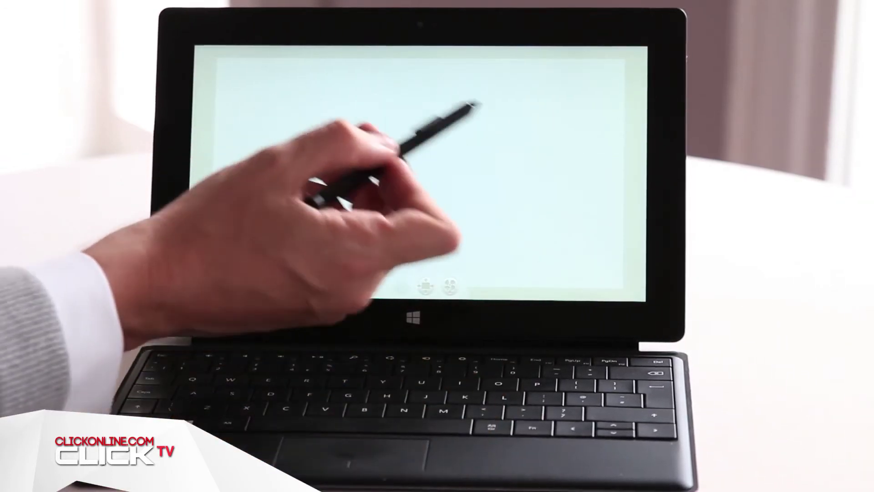
mouse_move(462, 111)
mouse_down()
mouse_move(471, 144)
mouse_move(416, 147)
mouse_move(352, 106)
mouse_up()
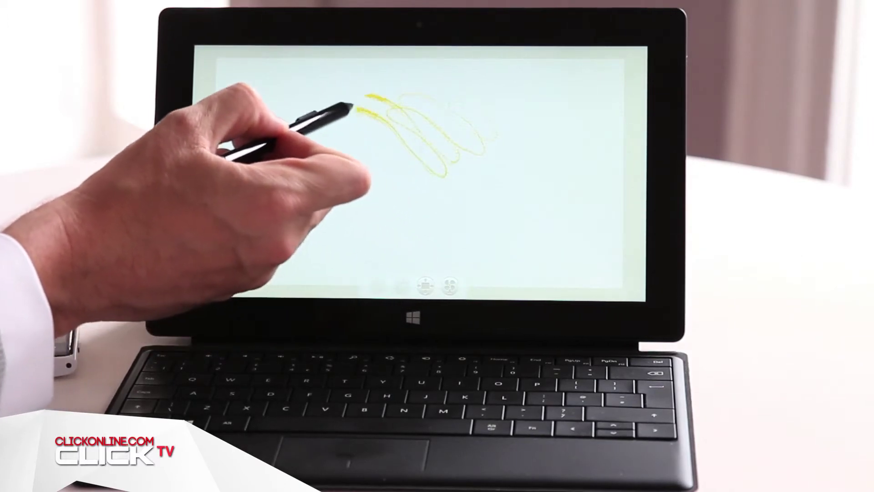
drag(333, 208, 301, 238)
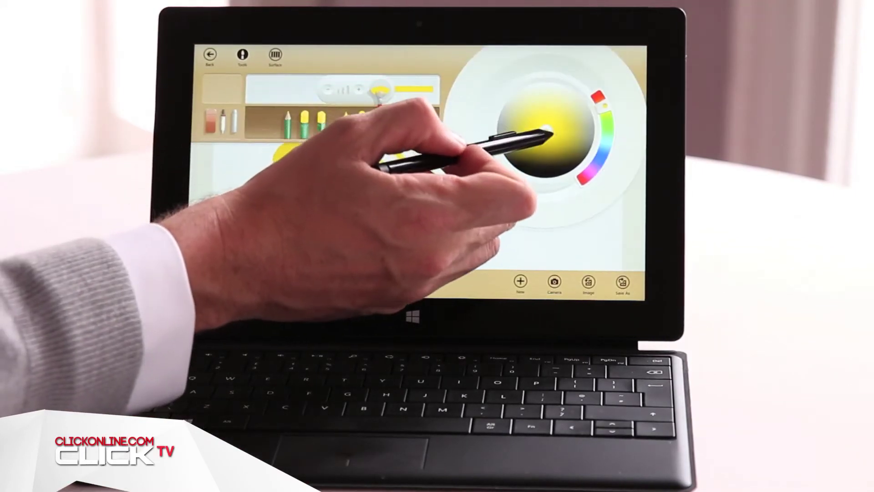
Paint blue-violet loops over the yellow and blend the wet colours together
drag(599, 116, 604, 154)
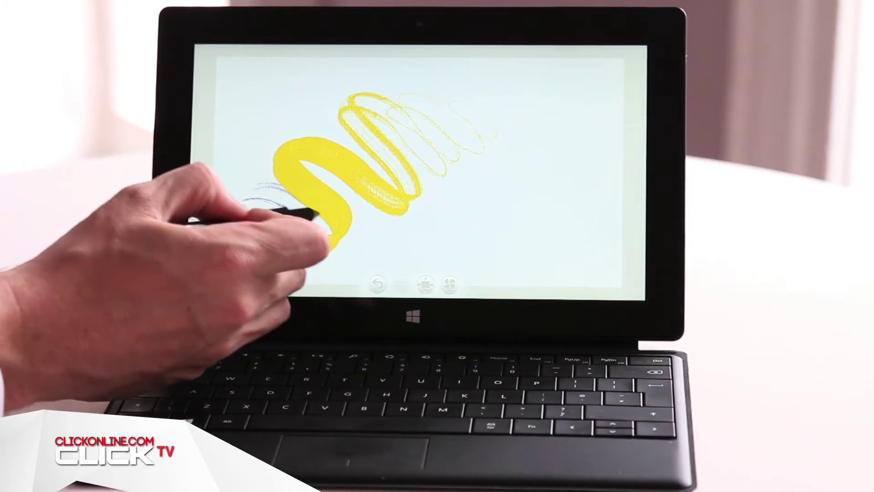
drag(335, 174, 363, 161)
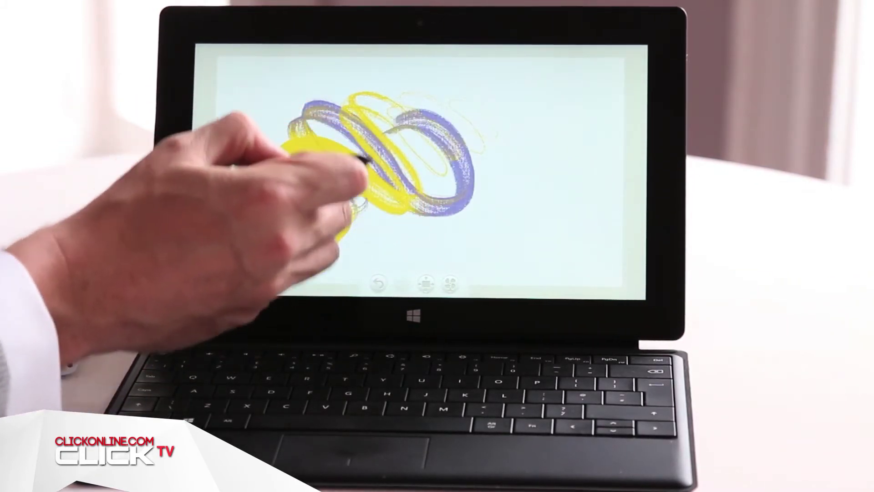
drag(321, 229, 294, 225)
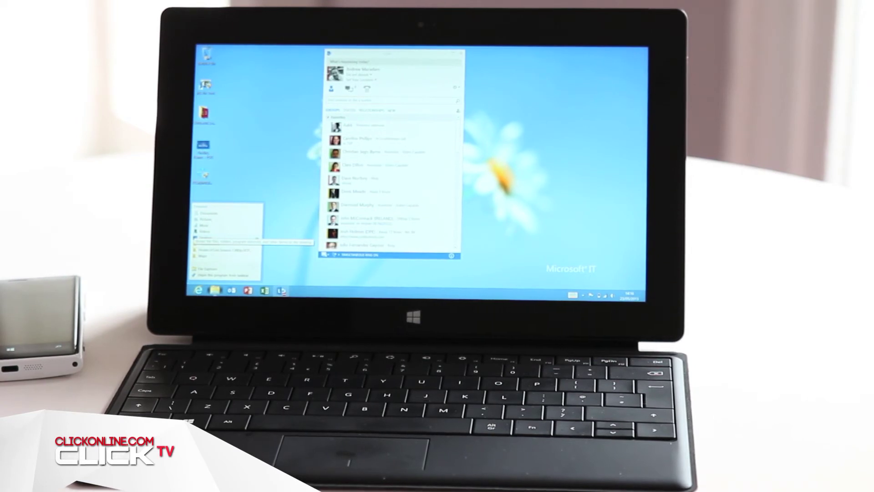
drag(191, 171, 310, 167)
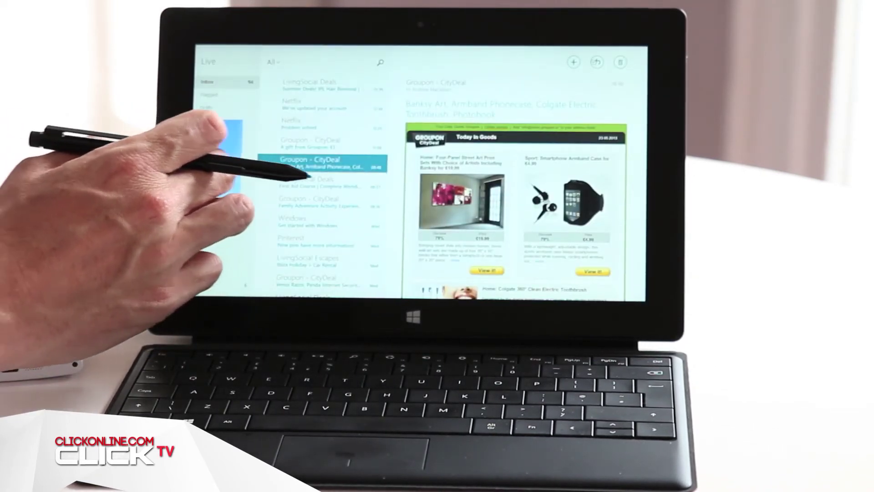
drag(199, 171, 423, 199)
drag(355, 171, 533, 195)
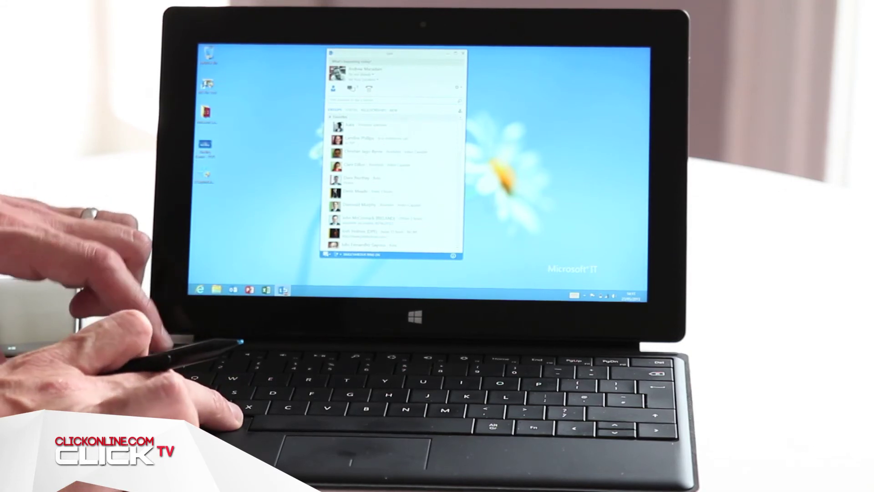
Cycle through open windows with Alt+Tab, then pick Twitter from the Win+Tab app list
key(alt+Tab)
key(alt+Tab)
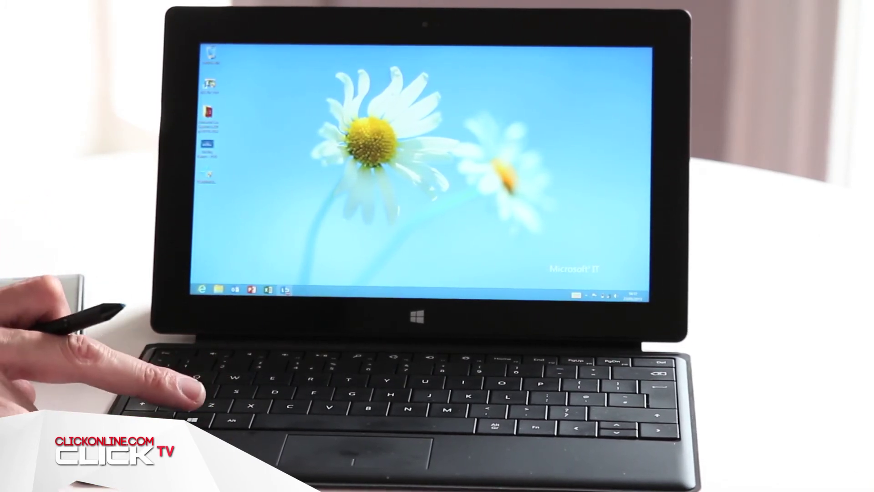
key(super+Tab)
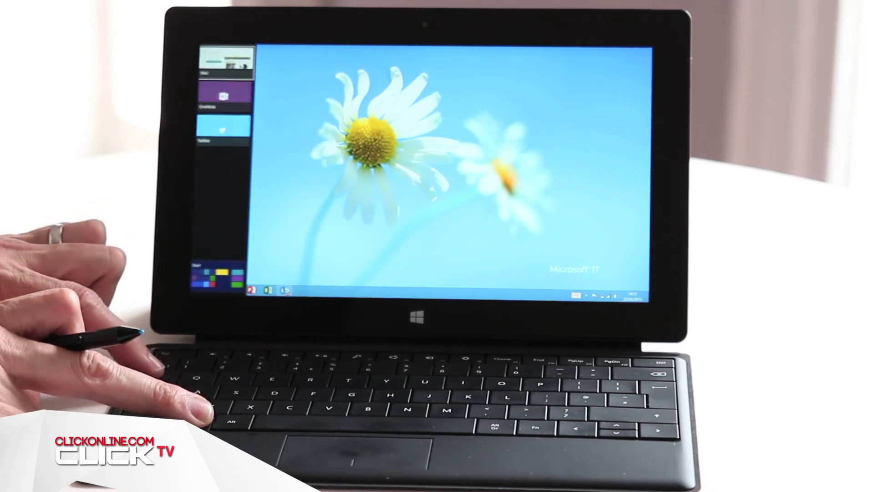
key(super+Tab)
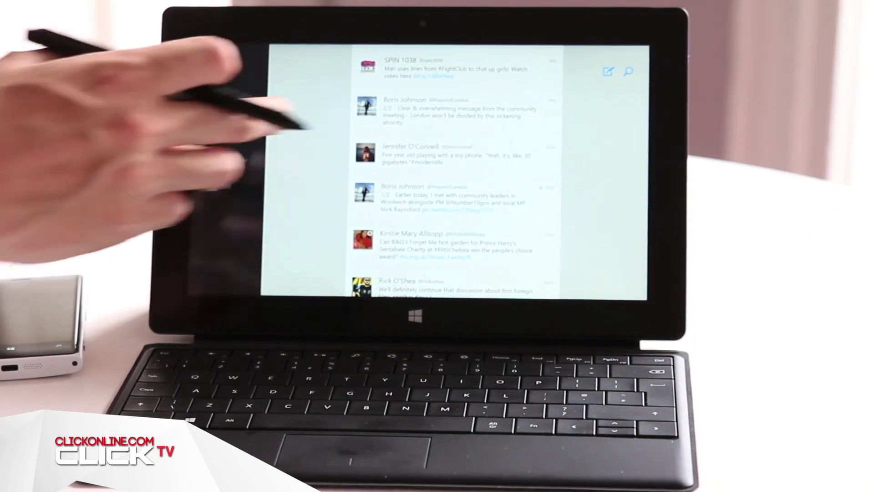
Snap Twitter into a narrow left column and pull its feed down to refresh
drag(433, 208, 236, 199)
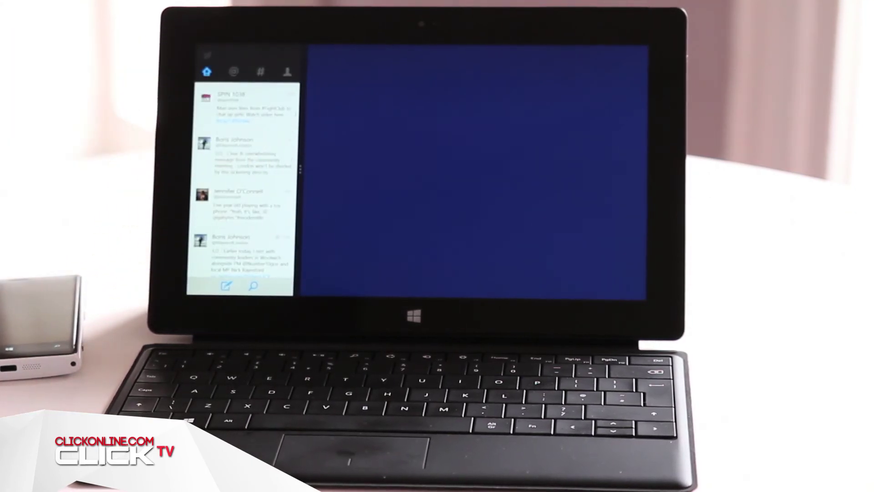
drag(198, 179, 217, 290)
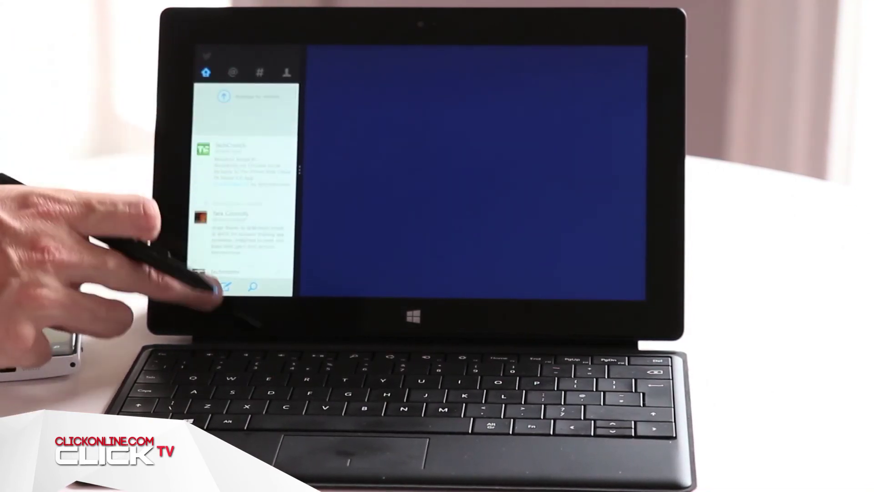